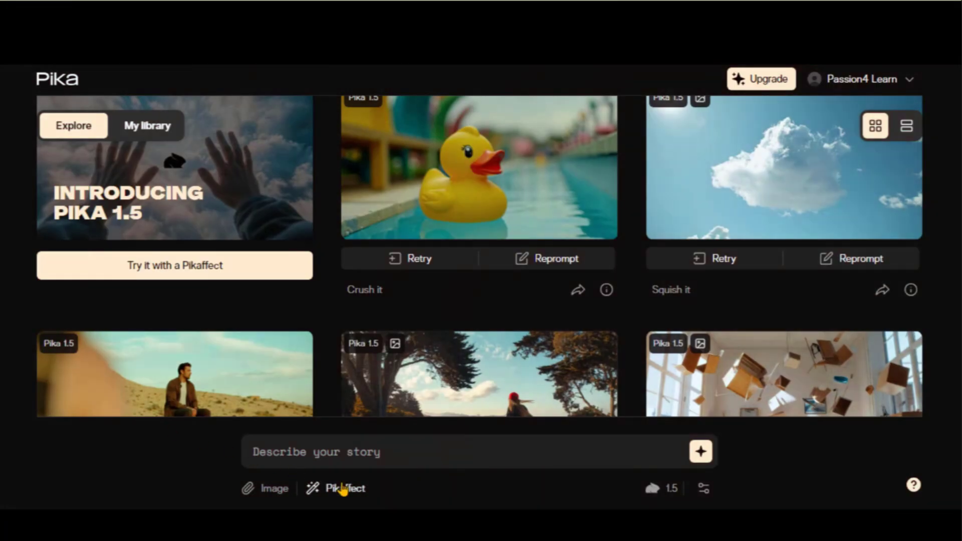
- Choose the Inflate it effect from the Pikaffect list for the 896×896 image
{"action": "left_click", "coordinate": [344, 489]}
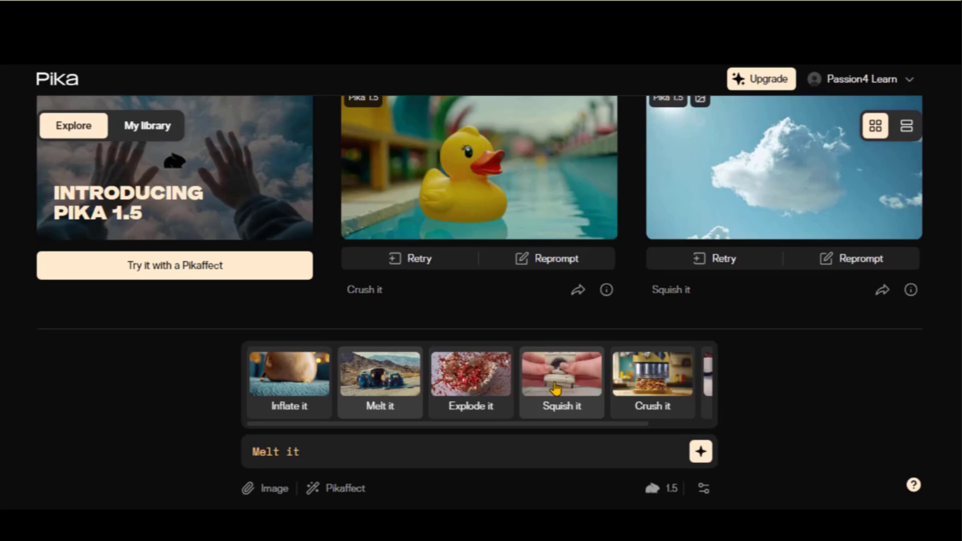
{"action": "scroll", "coordinate": [641, 429], "scroll_direction": "right", "scroll_amount": 2}
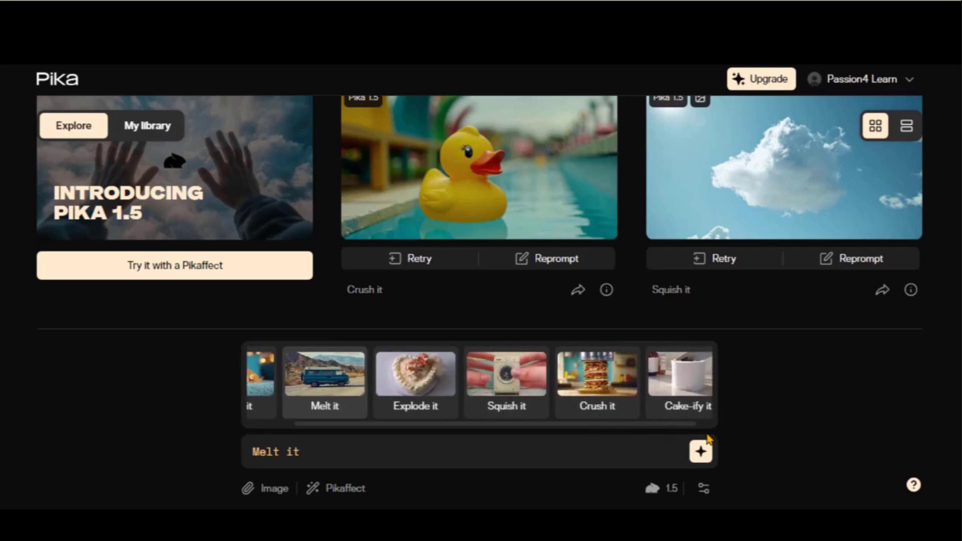
{"action": "scroll", "coordinate": [554, 444], "scroll_direction": "left", "scroll_amount": 2}
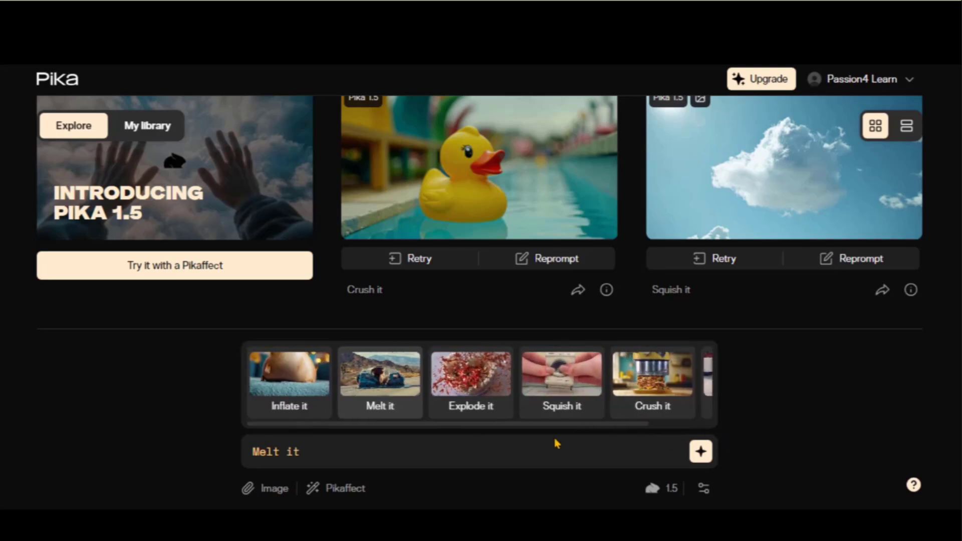
{"action": "left_click", "coordinate": [293, 382]}
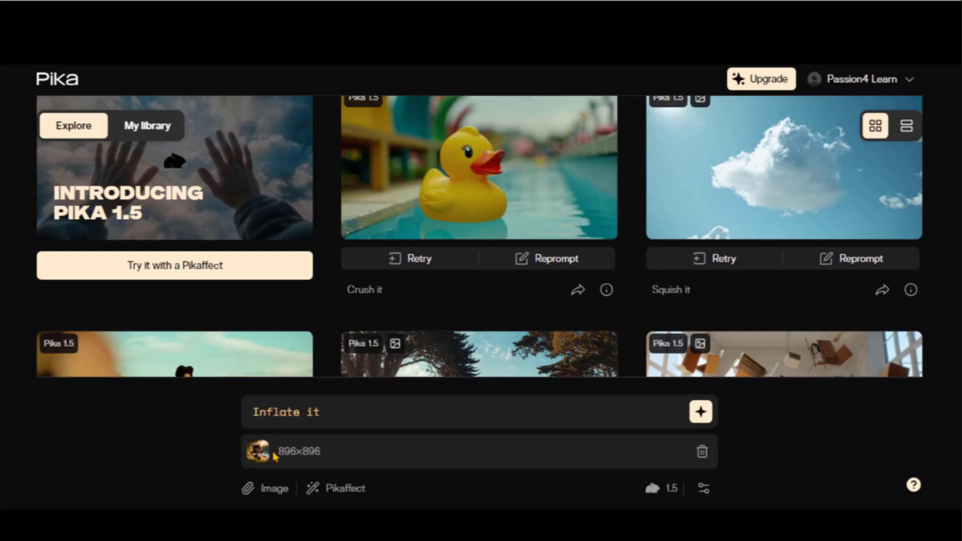
- Add the negative prompt Ugly, Morphed, Distorted and keep Pika 1.5 as the model
{"action": "left_click", "coordinate": [705, 490]}
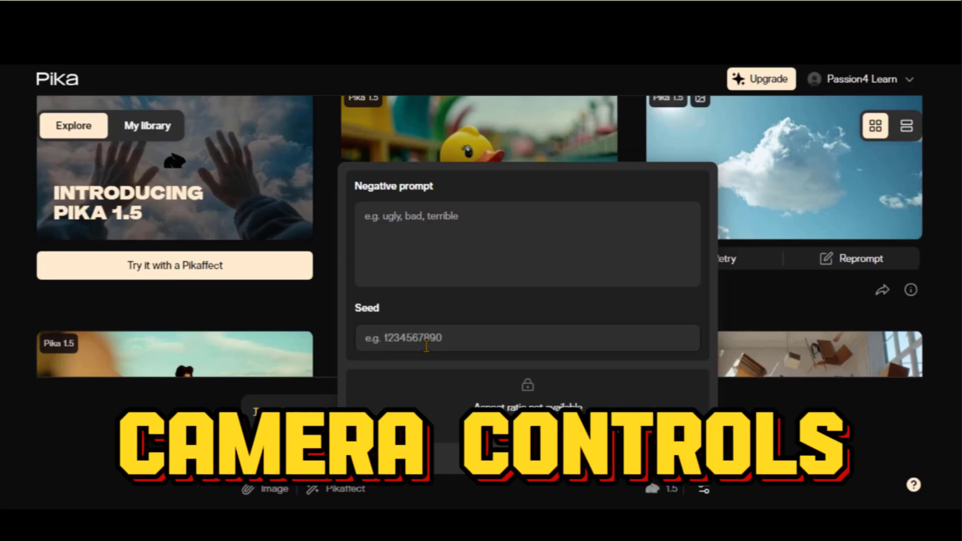
{"action": "scroll", "coordinate": [428, 351], "scroll_direction": "down", "scroll_amount": 1}
{"action": "scroll", "coordinate": [428, 351], "scroll_direction": "up", "scroll_amount": 1}
{"action": "type", "text": "Ugly, Morphed, Distorted"}
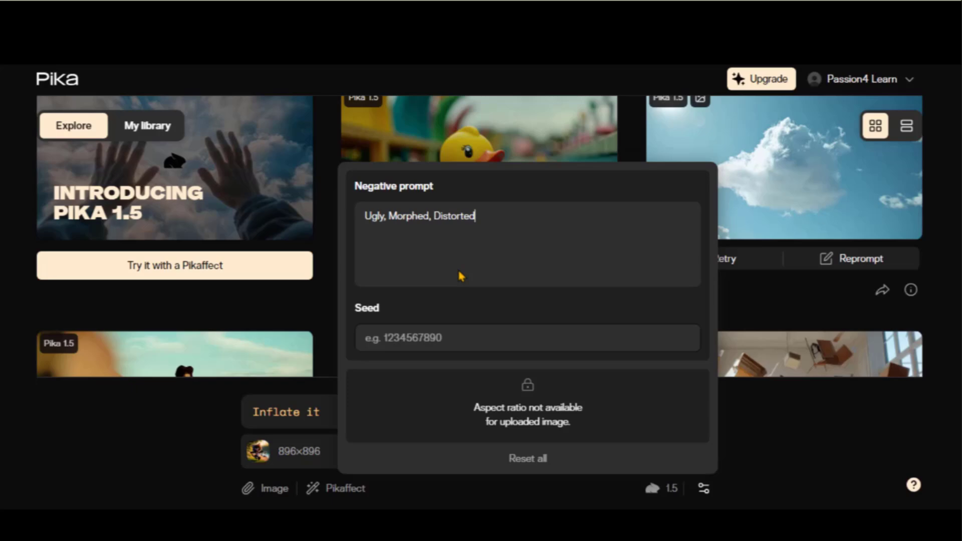
{"action": "left_click", "coordinate": [671, 489]}
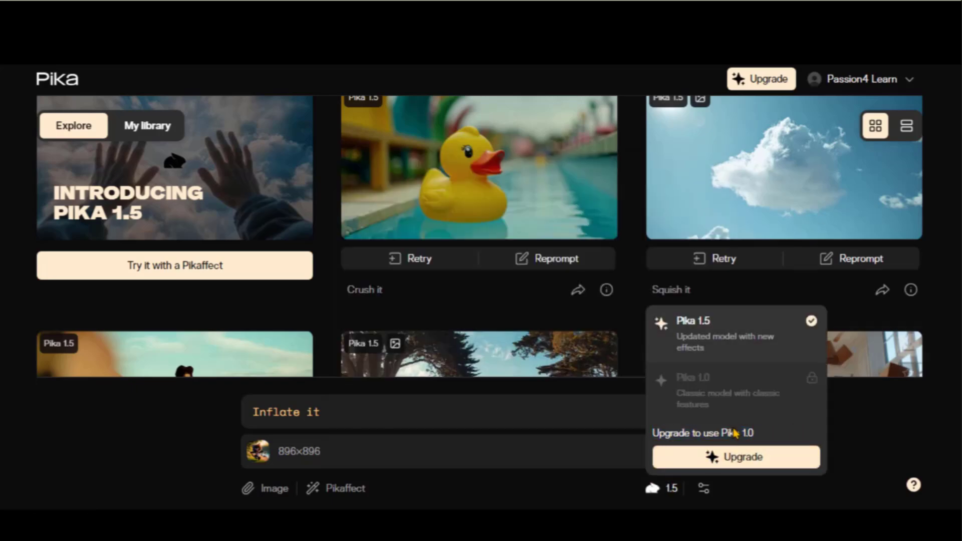
{"action": "left_click", "coordinate": [468, 444]}
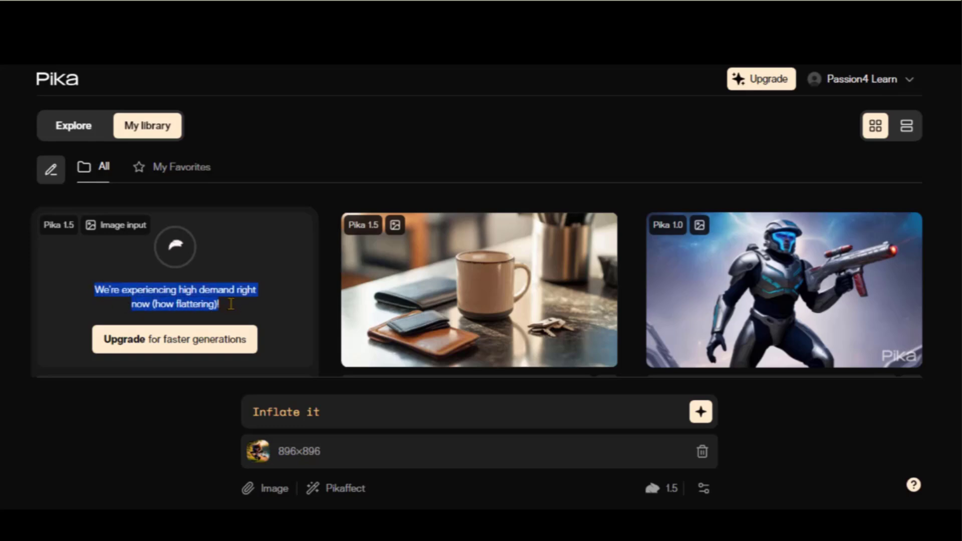
- Dismiss the high-demand notice and generate a Melt it video of the image
{"action": "left_click_drag", "start_coordinate": [219, 303], "coordinate": [95, 290]}
{"action": "left_click", "coordinate": [21, 261]}
{"action": "left_click", "coordinate": [346, 486]}
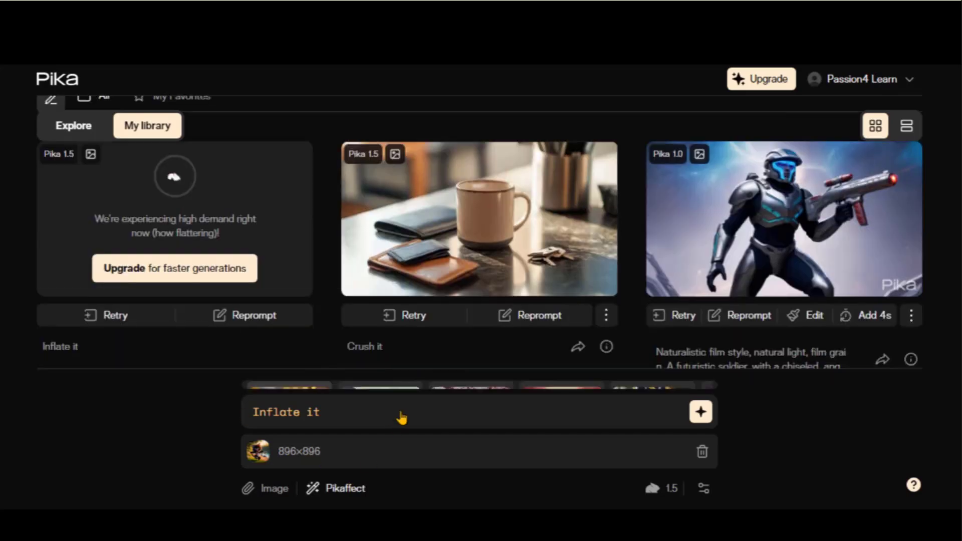
{"action": "left_click", "coordinate": [379, 335]}
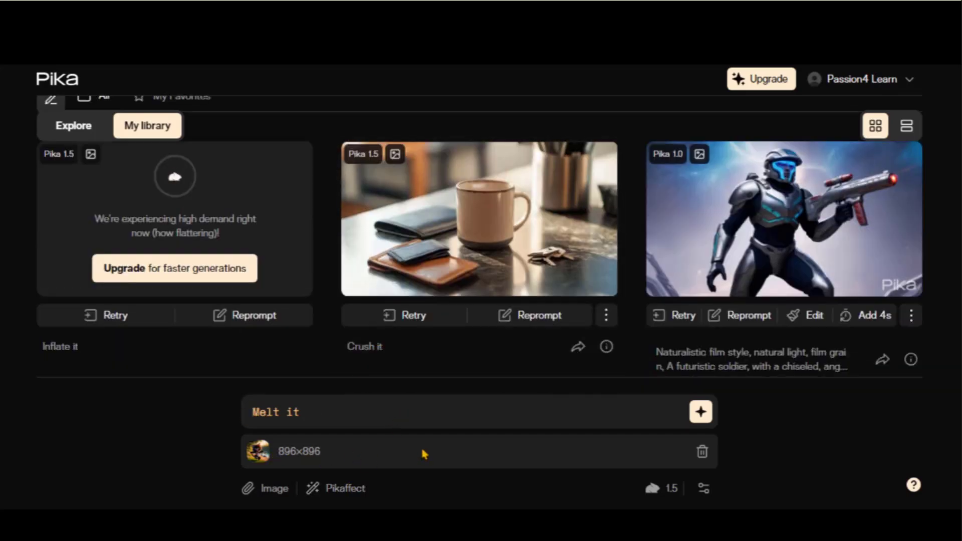
{"action": "left_click", "coordinate": [699, 412]}
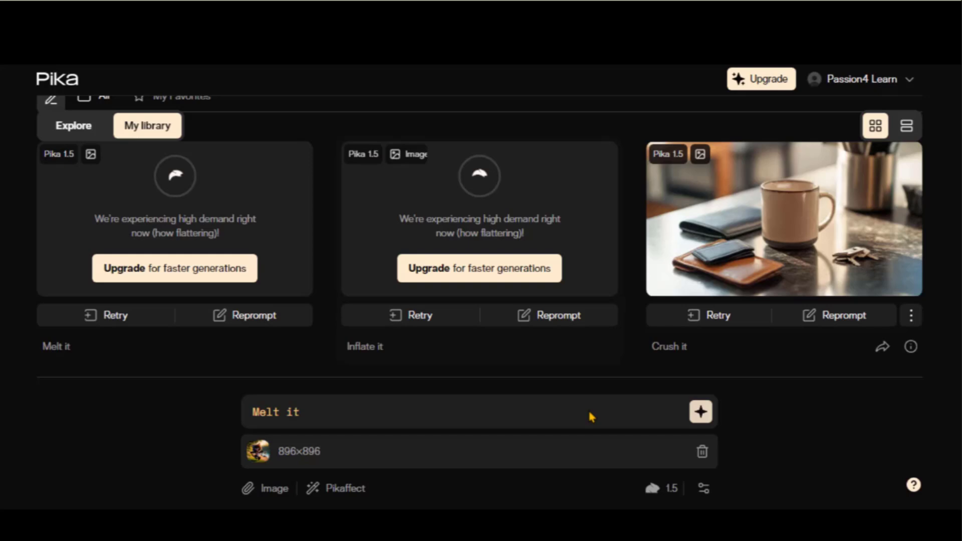
- Queue Explode it and Squish it generations and choose the Crush it effect next
{"action": "left_click", "coordinate": [363, 496]}
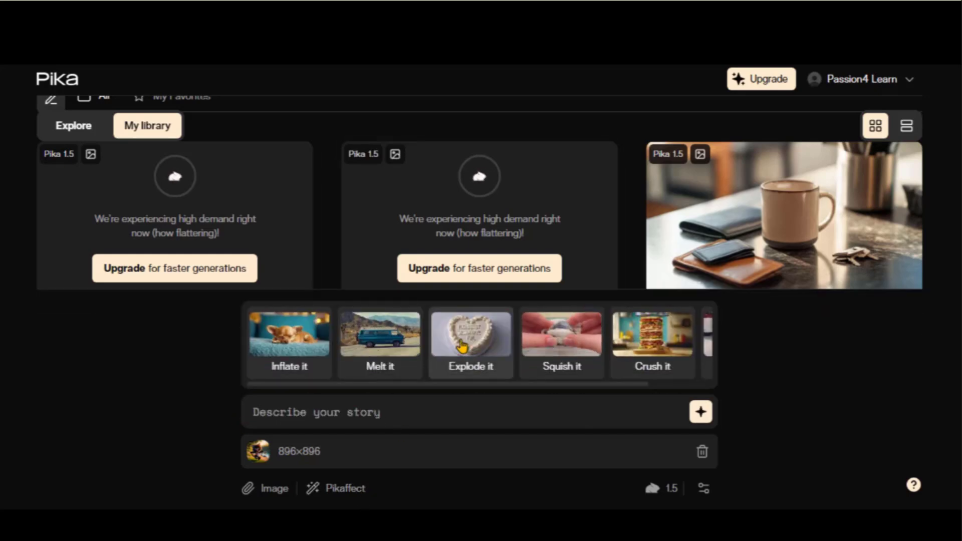
{"action": "left_click", "coordinate": [476, 342]}
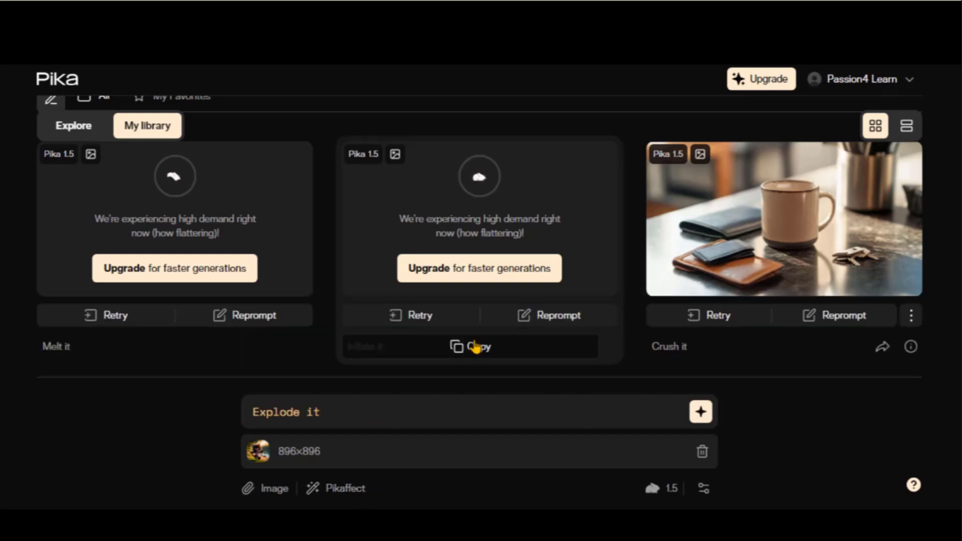
{"action": "left_click", "coordinate": [700, 414]}
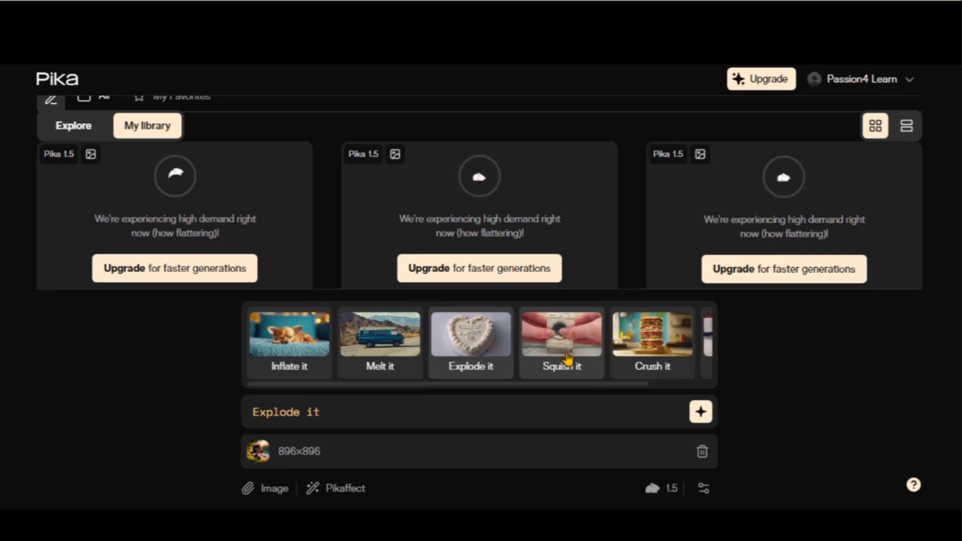
{"action": "left_click", "coordinate": [567, 359]}
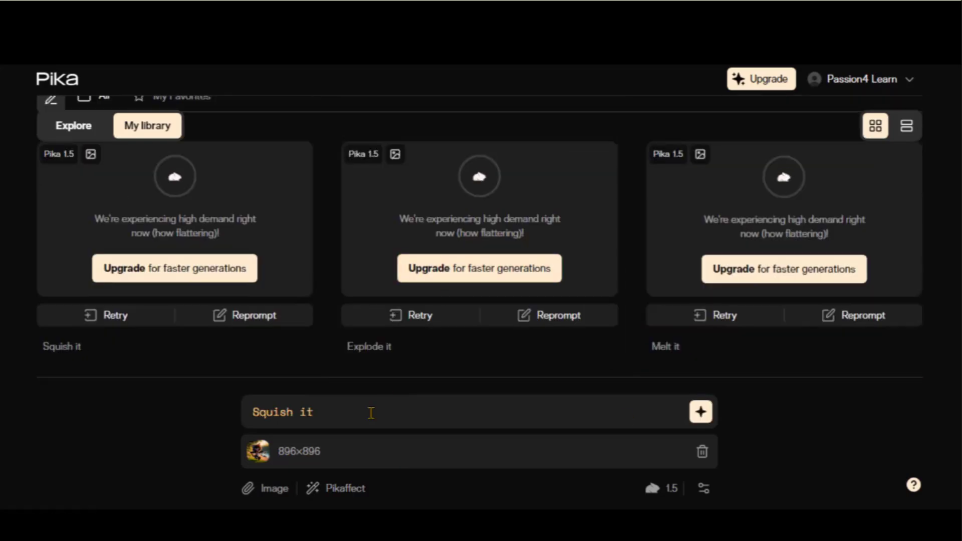
{"action": "left_click", "coordinate": [347, 489]}
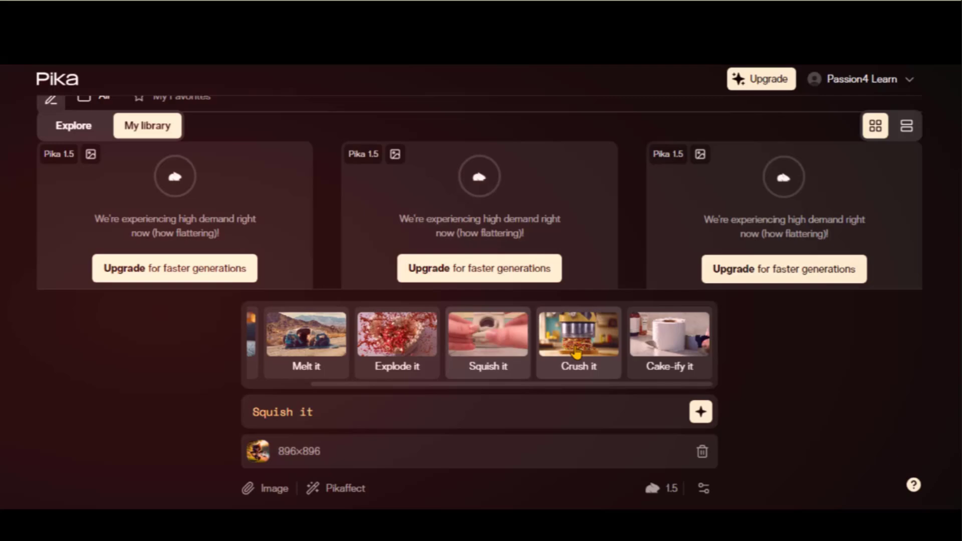
{"action": "left_click", "coordinate": [576, 338]}
{"action": "scroll", "coordinate": [392, 350], "scroll_direction": "down", "scroll_amount": 3}
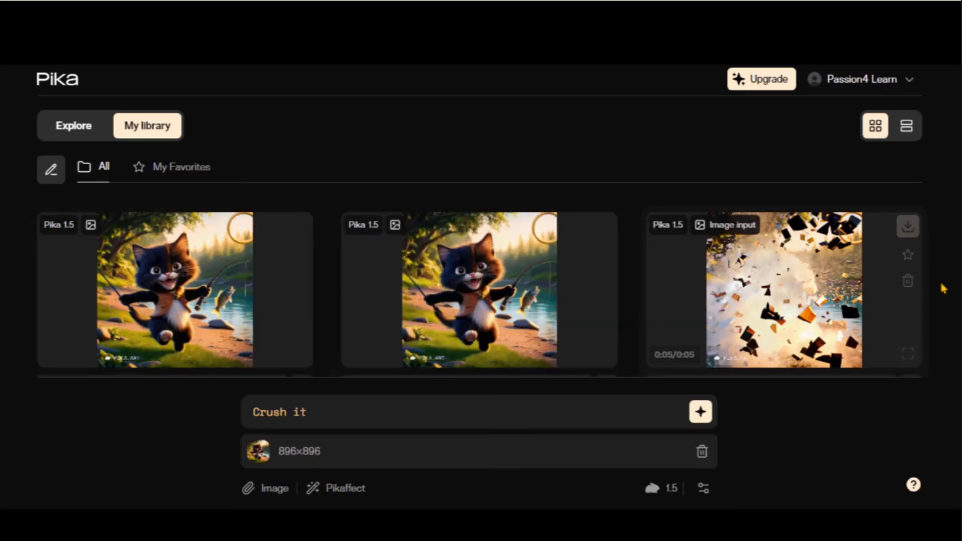
{"action": "scroll", "coordinate": [944, 287], "scroll_direction": "down", "scroll_amount": 3}
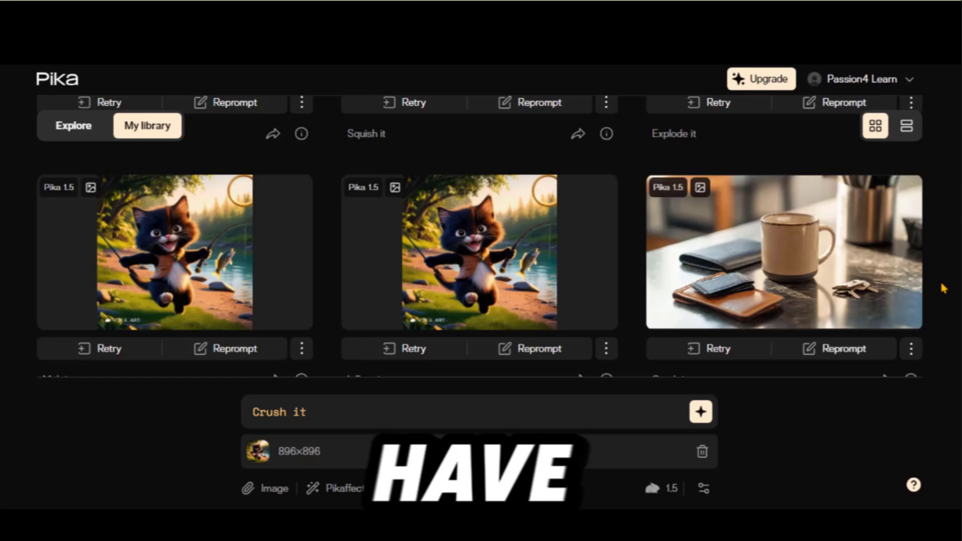
{"action": "scroll", "coordinate": [945, 289], "scroll_direction": "up", "scroll_amount": 3}
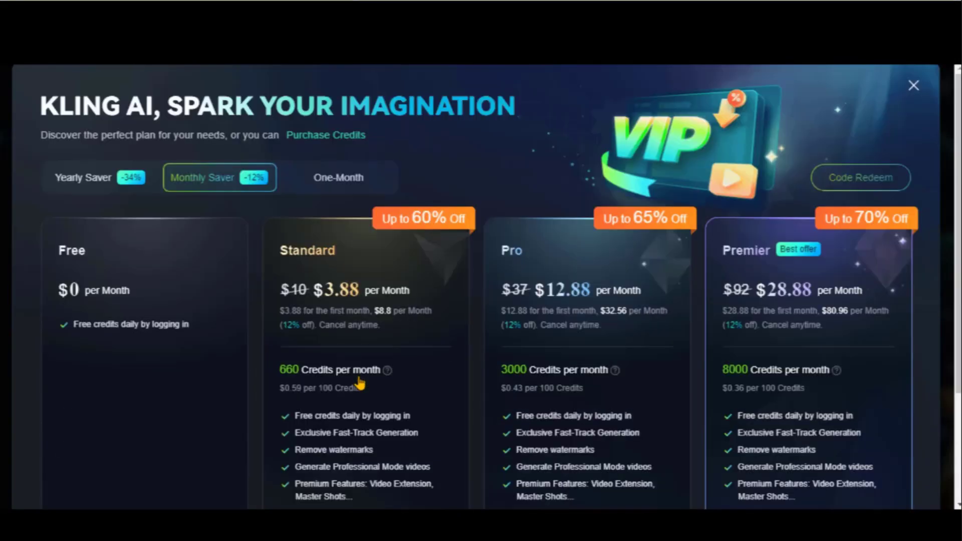
- Show Kling AI plans at full one-month prices instead of the discounted saver rates
{"action": "left_click", "coordinate": [361, 179]}
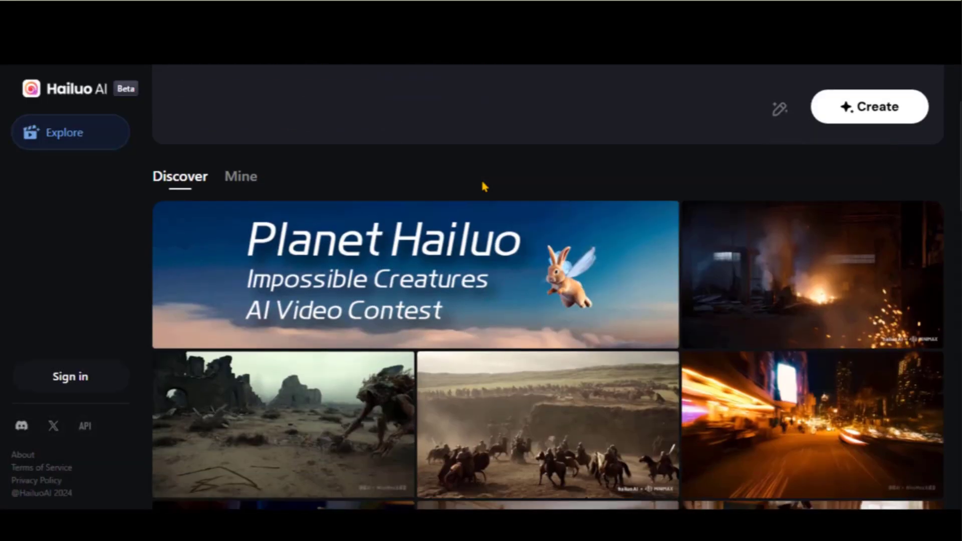
{"action": "scroll", "coordinate": [483, 187], "scroll_direction": "down", "scroll_amount": 3}
{"action": "scroll", "coordinate": [481, 189], "scroll_direction": "down", "scroll_amount": 3}
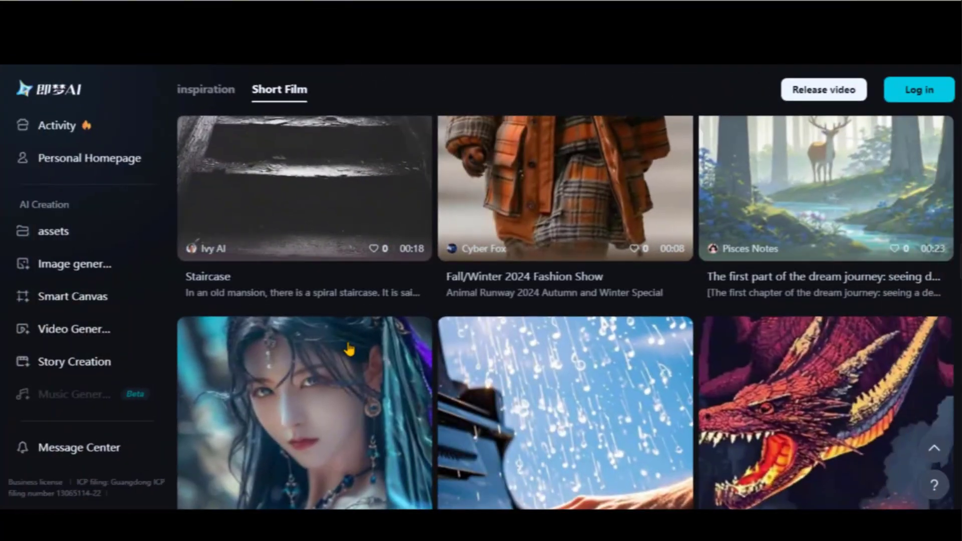
{"action": "scroll", "coordinate": [348, 349], "scroll_direction": "down", "scroll_amount": 5}
{"action": "scroll", "coordinate": [348, 350], "scroll_direction": "down", "scroll_amount": 4}
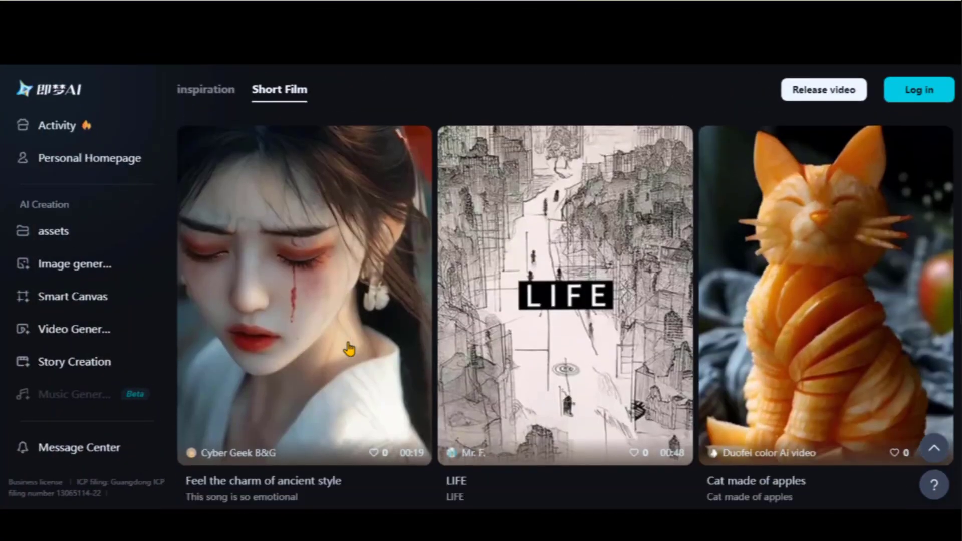
{"action": "scroll", "coordinate": [348, 350], "scroll_direction": "down", "scroll_amount": 4}
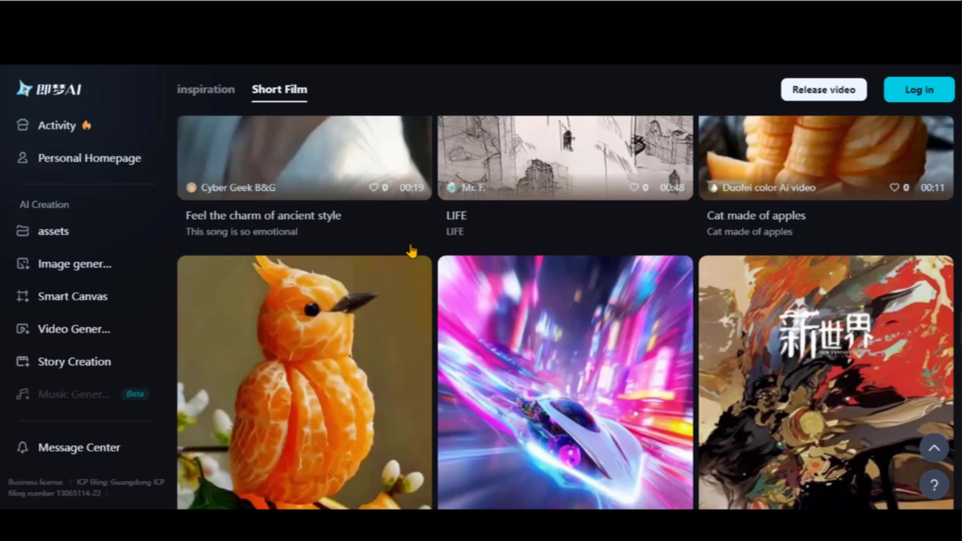
{"action": "scroll", "coordinate": [411, 251], "scroll_direction": "down", "scroll_amount": 2}
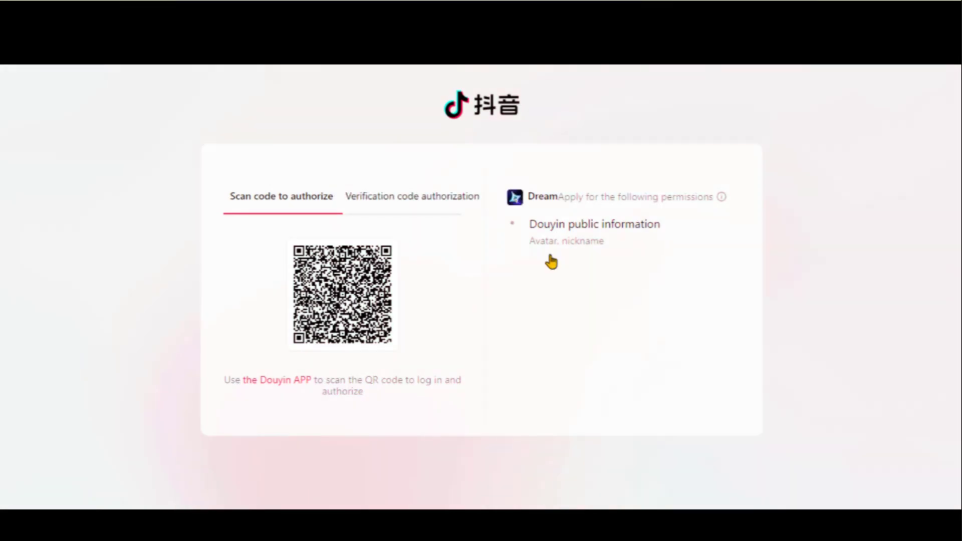
- Switch the Douyin login to phone verification code and view the +86 country-code list
{"action": "left_click", "coordinate": [378, 200]}
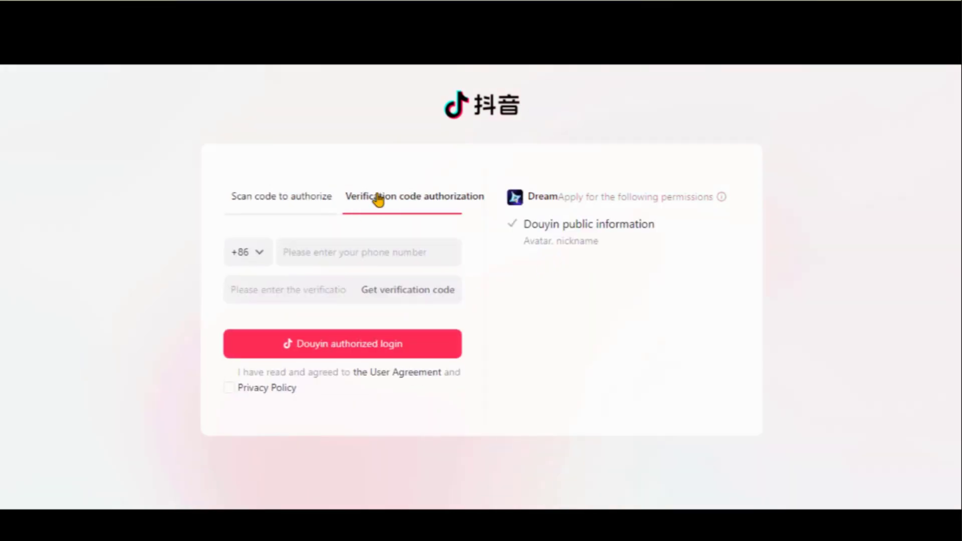
{"action": "left_click", "coordinate": [261, 254]}
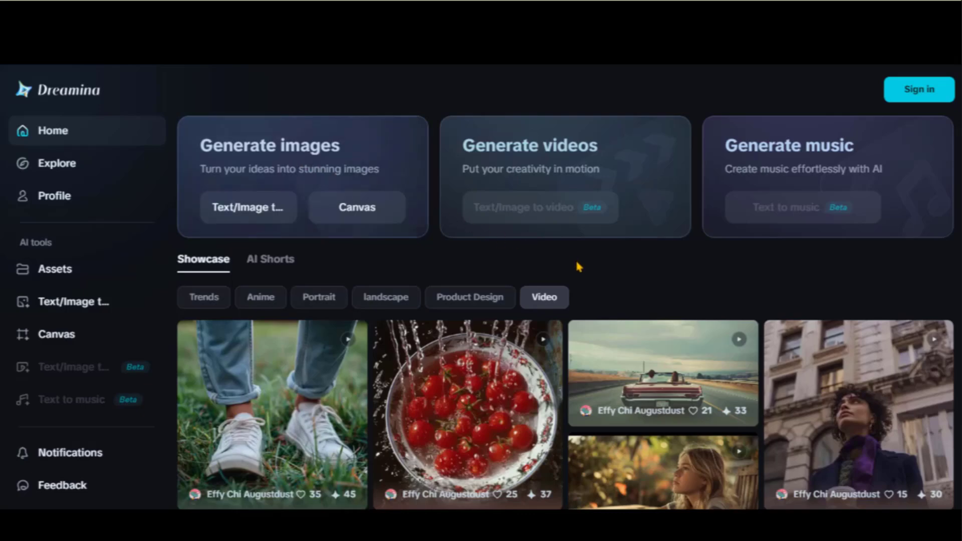
{"action": "scroll", "coordinate": [579, 266], "scroll_direction": "down", "scroll_amount": 2}
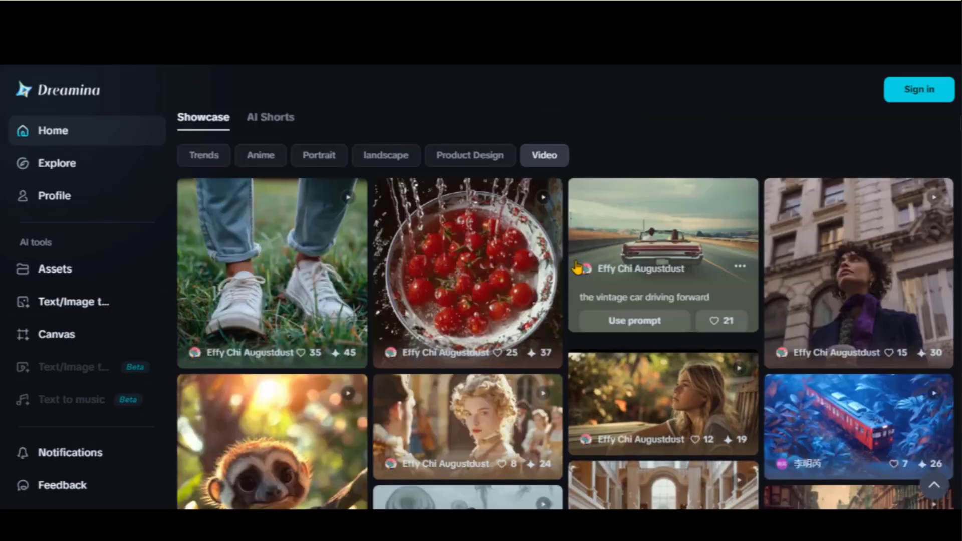
{"action": "scroll", "coordinate": [579, 266], "scroll_direction": "down", "scroll_amount": 3}
{"action": "scroll", "coordinate": [577, 267], "scroll_direction": "down", "scroll_amount": 1}
{"action": "scroll", "coordinate": [578, 267], "scroll_direction": "down", "scroll_amount": 2}
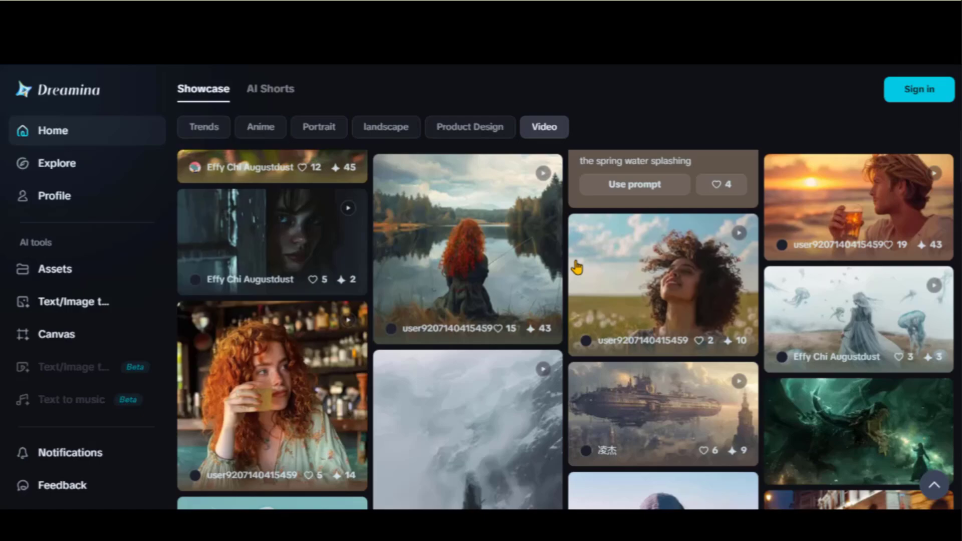
{"action": "scroll", "coordinate": [578, 267], "scroll_direction": "down", "scroll_amount": 3}
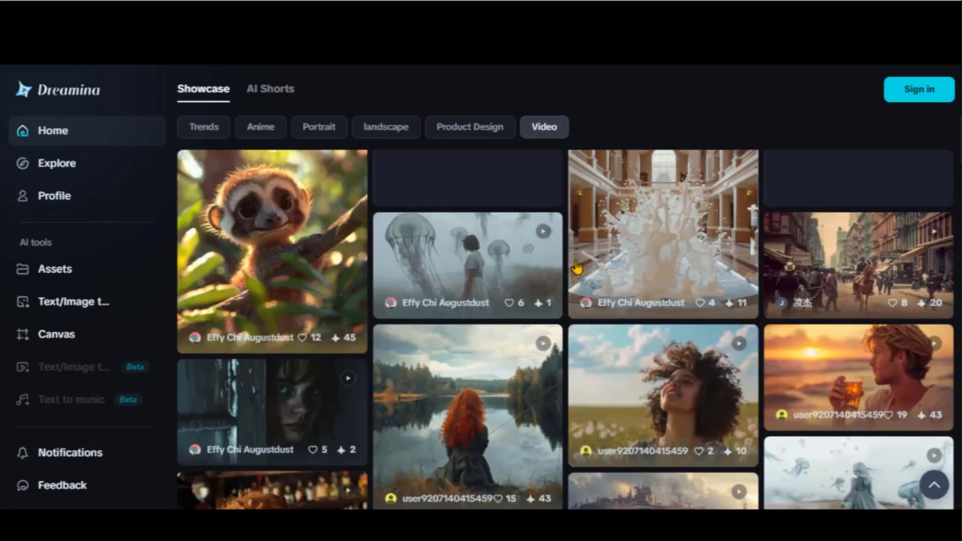